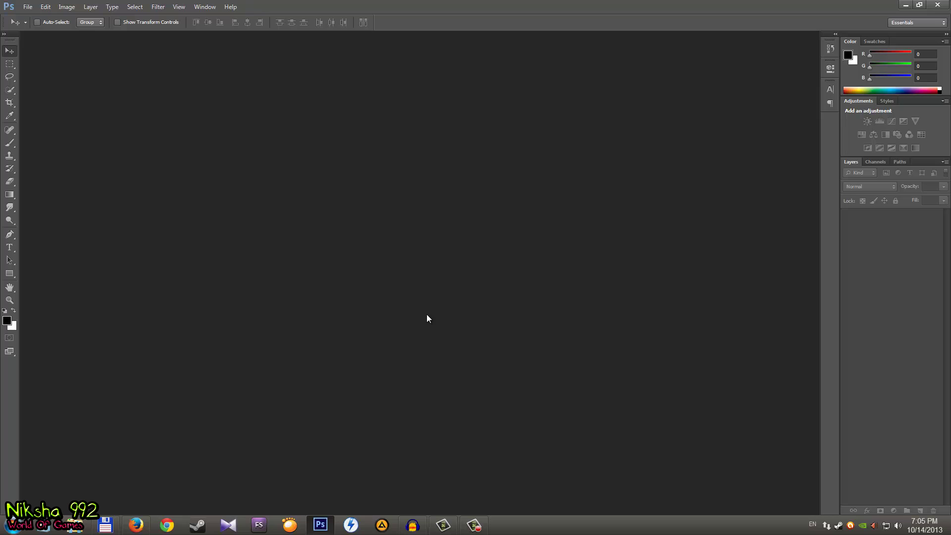
# - Open beautiful-face-wallpapers_11213_1280x1024.jpg from the Desktop
pyautogui.click(27, 6)
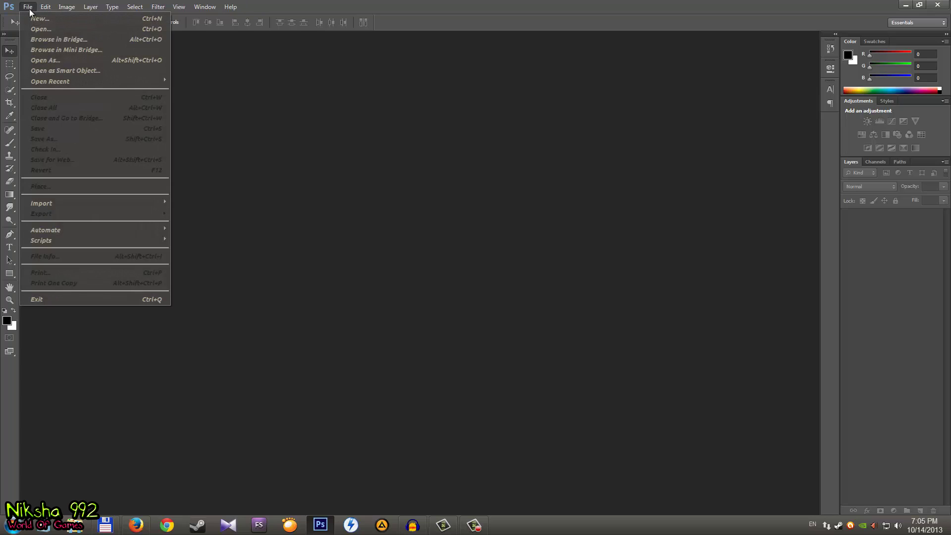
pyautogui.click(40, 33)
pyautogui.scroll(-1, 162, 235)
pyautogui.scroll(-3, 162, 239)
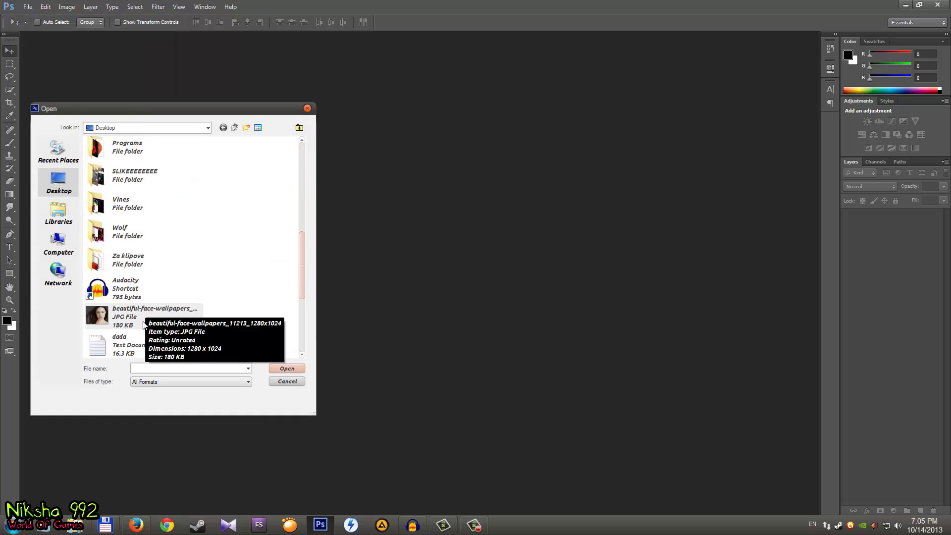
pyautogui.doubleClick(143, 324)
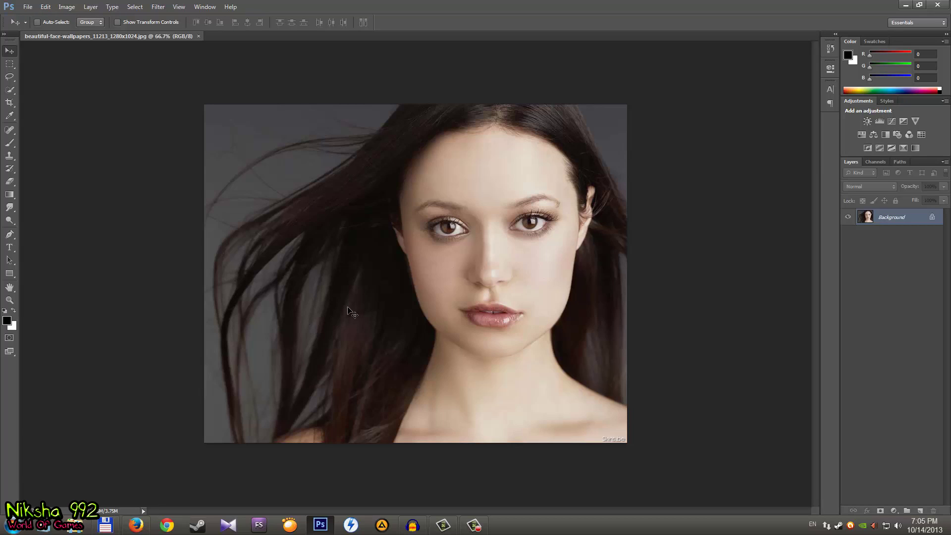
pyautogui.click(29, 7)
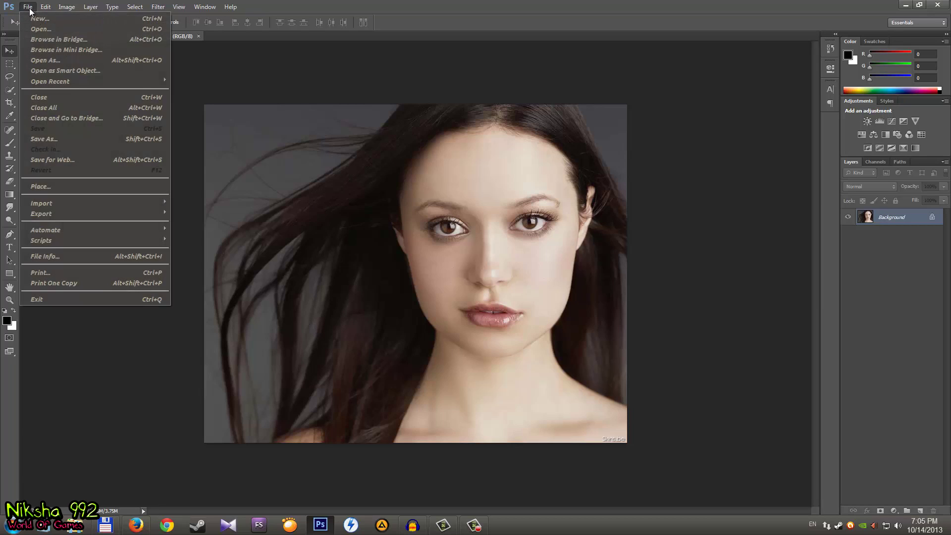
# - Open 'justin bieber 2013 pics (6).jpg' from the Desktop as a second document
pyautogui.click(39, 28)
pyautogui.scroll(-5, 145, 250)
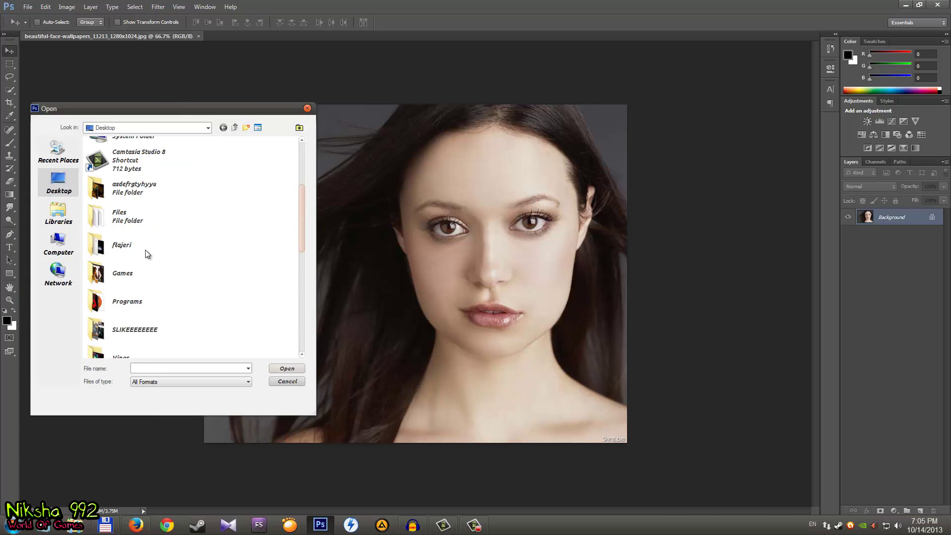
pyautogui.scroll(-3, 145, 251)
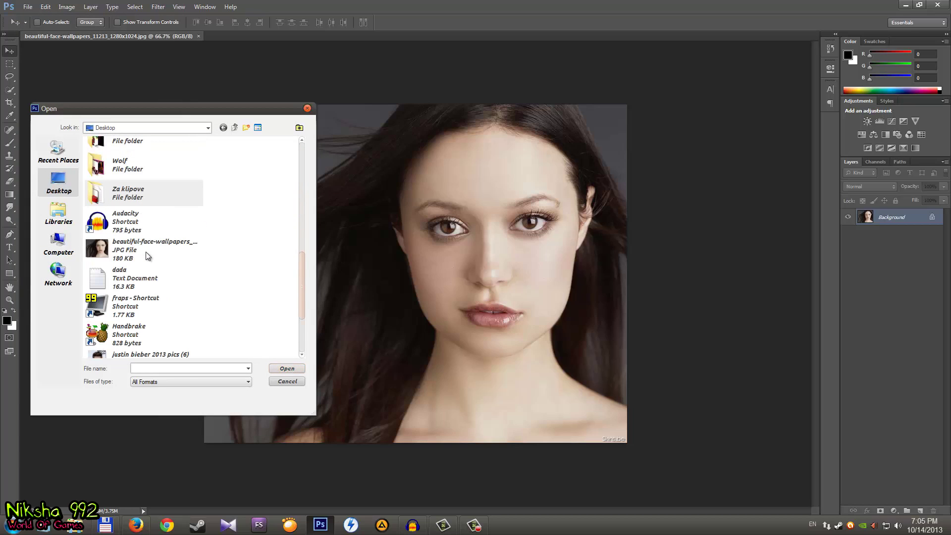
pyautogui.scroll(-3, 142, 277)
pyautogui.doubleClick(138, 296)
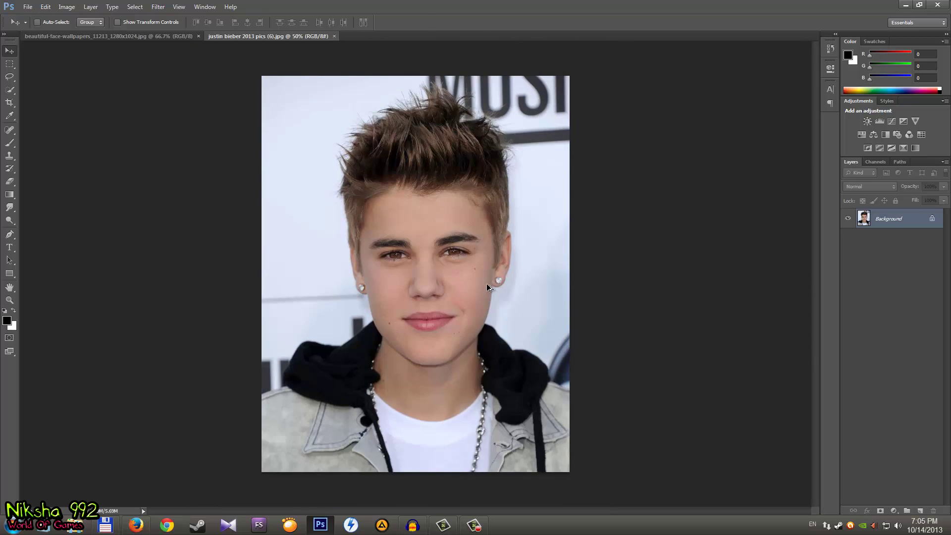
# - Zoom in on the man's photo and choose the plain Lasso Tool
pyautogui.scroll(5, 486, 286)
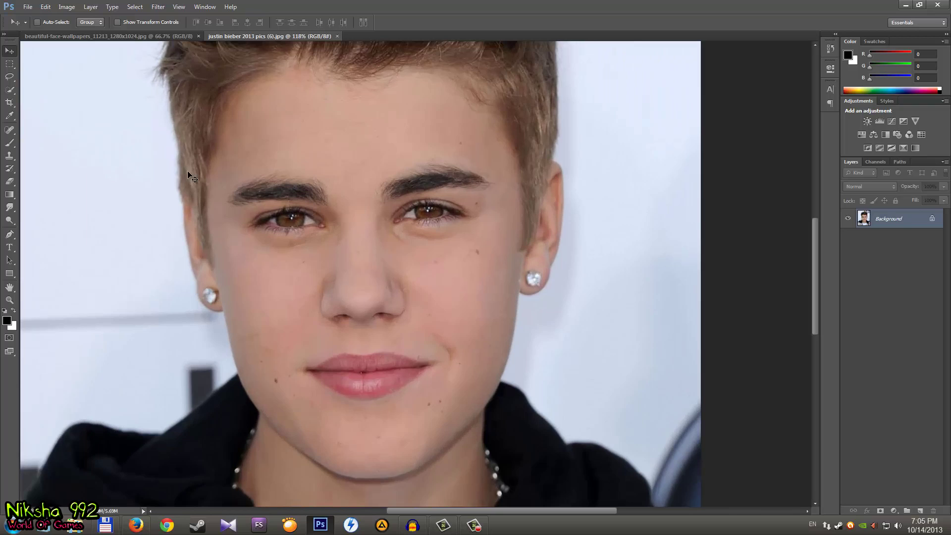
pyautogui.click(10, 77)
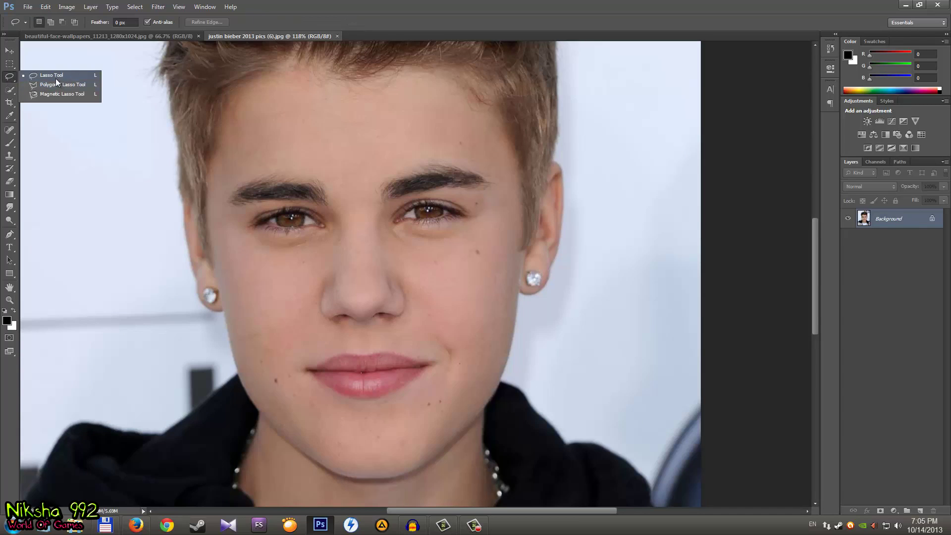
pyautogui.click(51, 76)
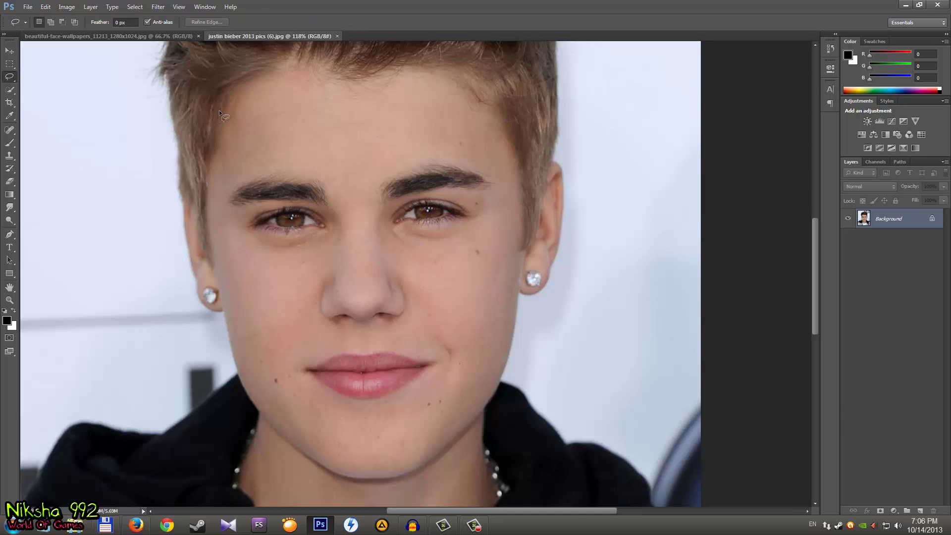
pyautogui.scroll(5, 369, 232)
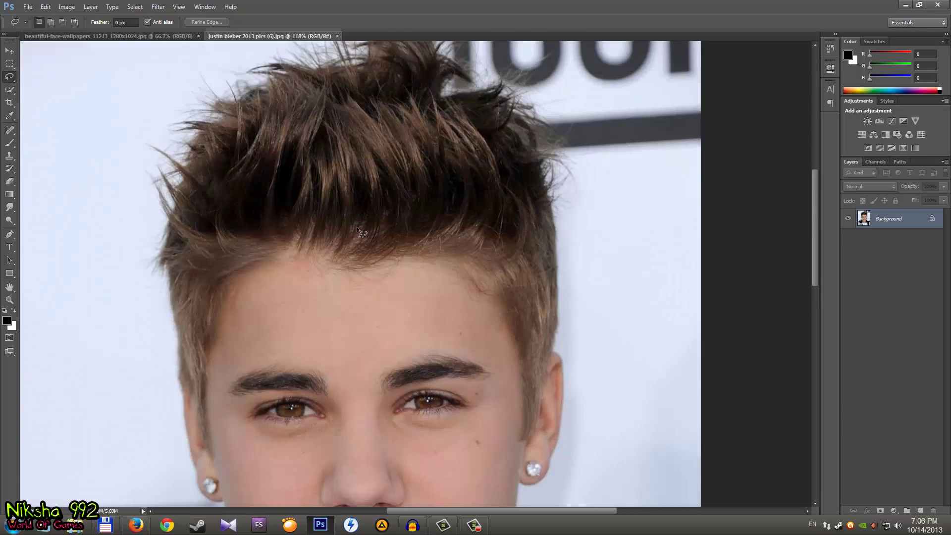
pyautogui.scroll(-2, 357, 227)
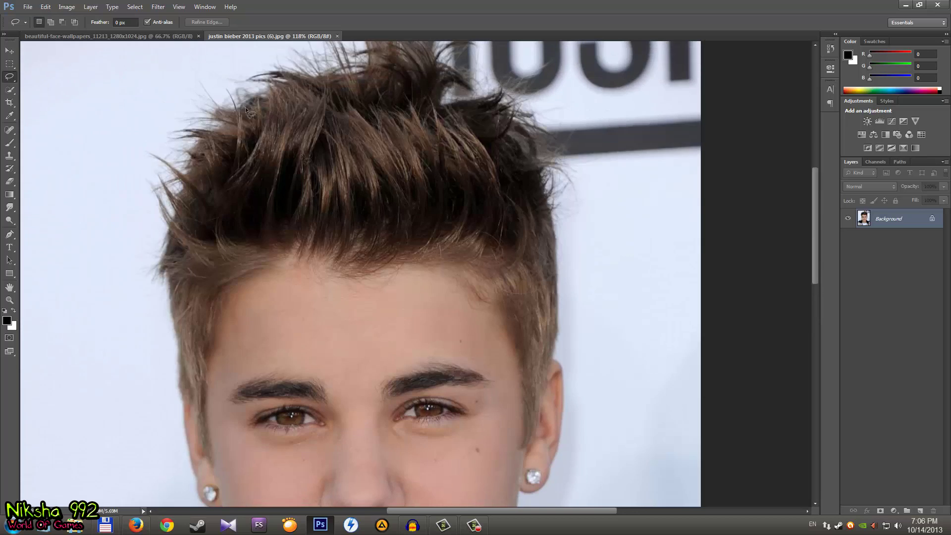
pyautogui.scroll(-3, 314, 253)
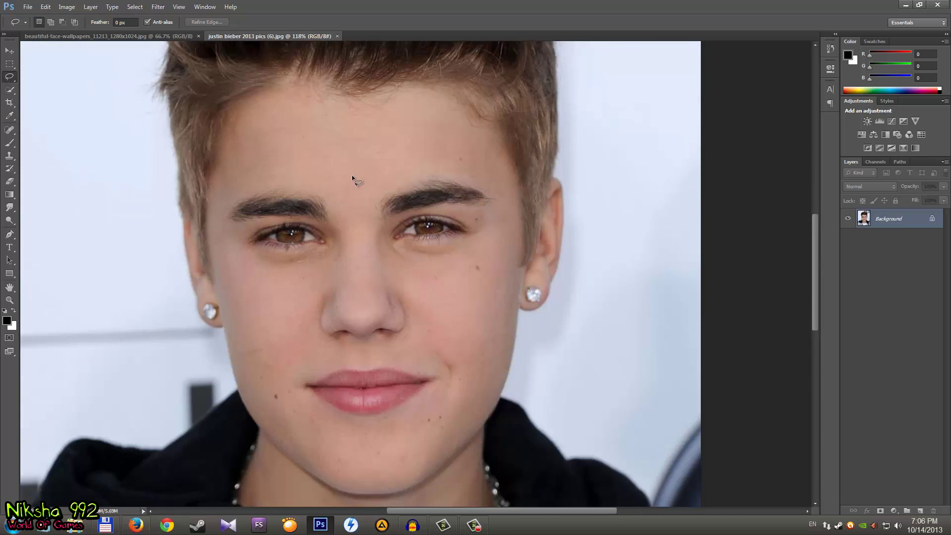
# - Trace a closed lasso around the man's face from eyebrows to chin, then return to the woman's portrait
pyautogui.moveTo(459, 167)
pyautogui.mouseDown()
pyautogui.moveTo(492, 179)
pyautogui.moveTo(505, 210)
pyautogui.moveTo(476, 370)
pyautogui.mouseUp()
pyautogui.moveTo(448, 416); pyautogui.dragTo(387, 436)
pyautogui.moveTo(316, 427)
pyautogui.mouseDown()
pyautogui.moveTo(254, 378)
pyautogui.moveTo(226, 297)
pyautogui.moveTo(218, 227)
pyautogui.mouseUp()
pyautogui.moveTo(350, 173); pyautogui.dragTo(353, 176)
pyautogui.click(116, 35)
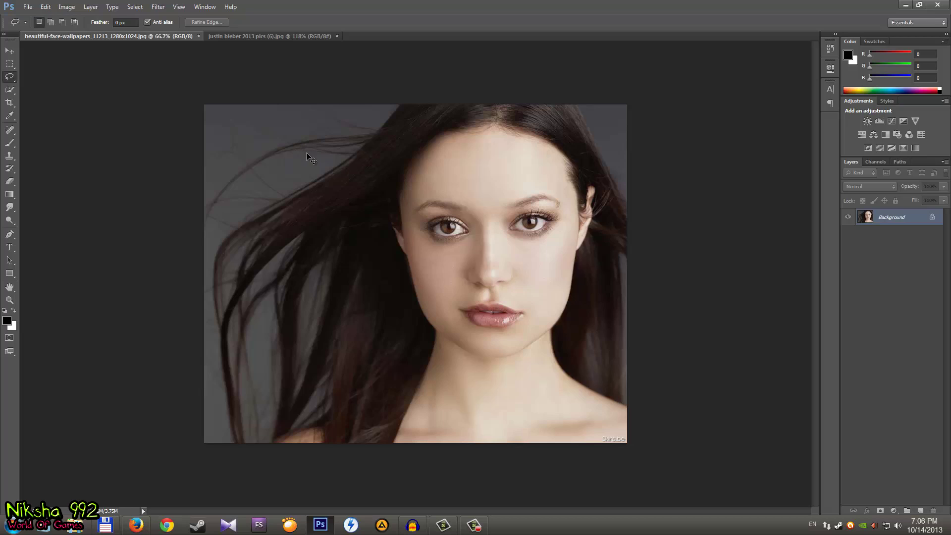
# - Paste the man's face as Layer 1 and move it over the woman's face
pyautogui.hotkey('ctrl', 'v')
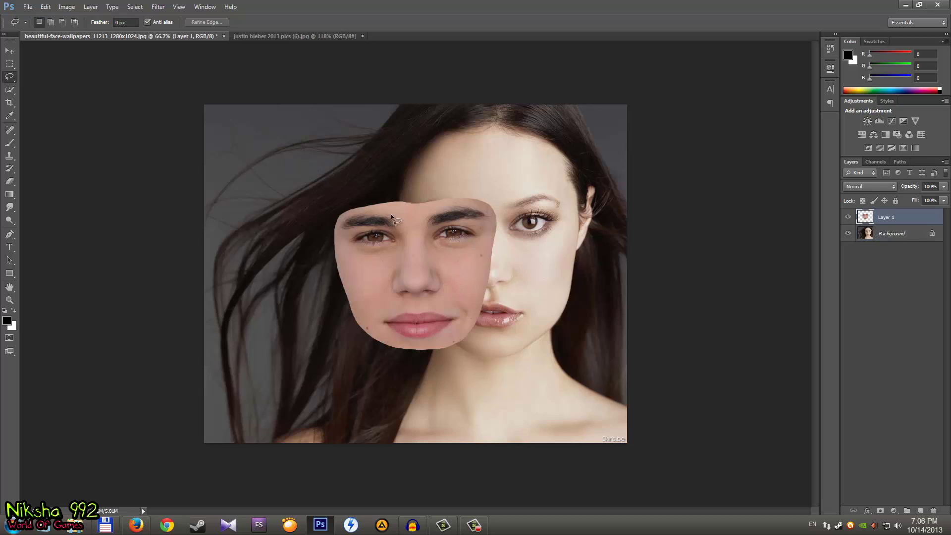
pyautogui.click(11, 51)
pyautogui.moveTo(475, 273); pyautogui.dragTo(475, 253)
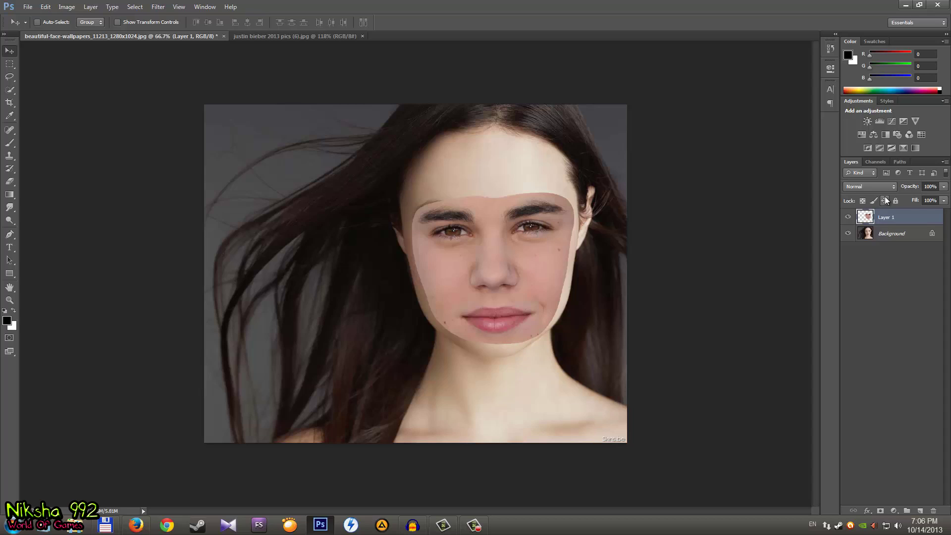
# - Lower Layer 1's opacity to 50% and zoom in on the face
pyautogui.click(943, 186)
pyautogui.moveTo(920, 198); pyautogui.dragTo(919, 198)
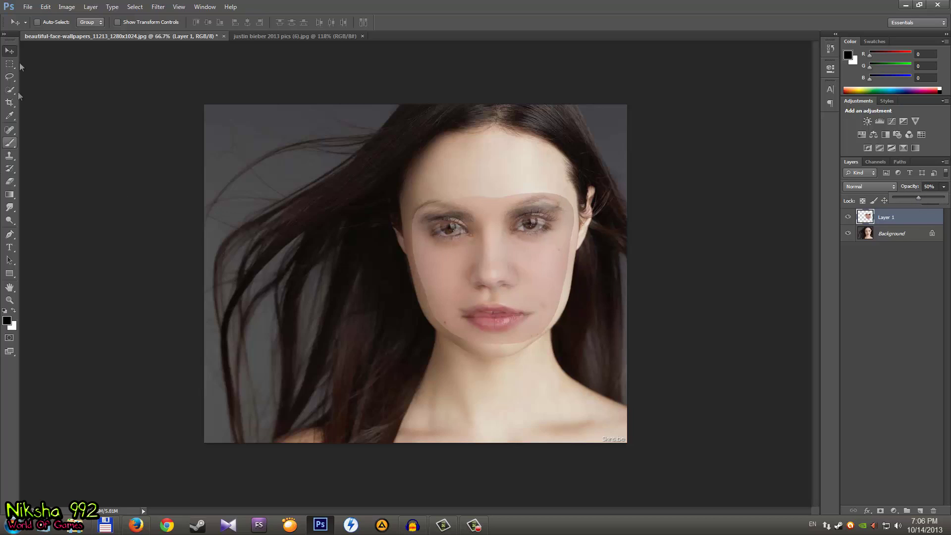
pyautogui.click(39, 85)
pyautogui.scroll(5, 531, 279)
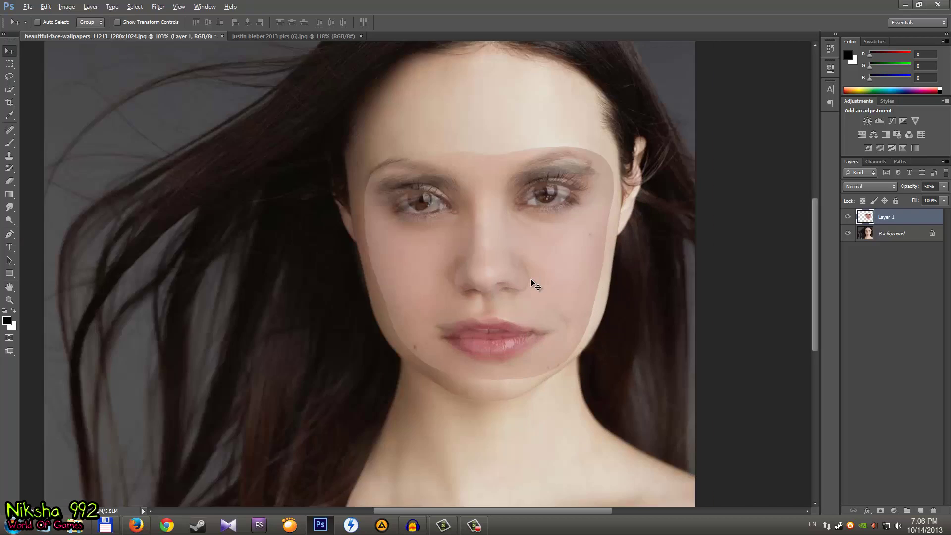
pyautogui.press('alt')
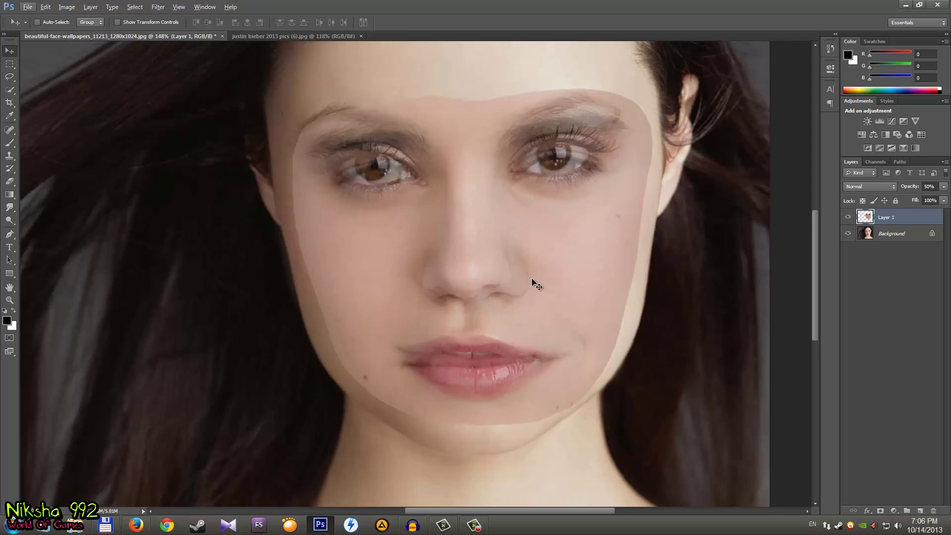
# - Free-transform the pasted face around an eye pivot, scaling it to match her eyes and mouth
pyautogui.hotkey('ctrl', 't')
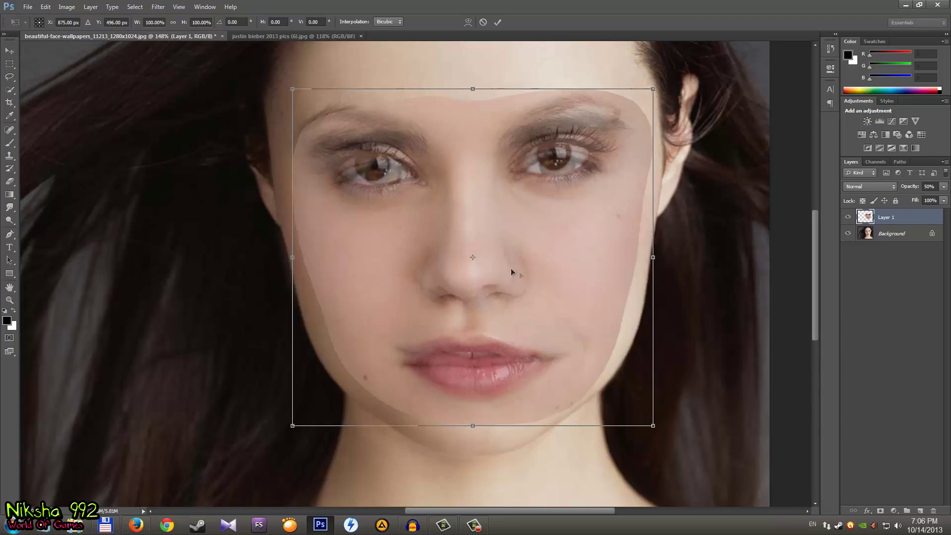
pyautogui.moveTo(473, 258); pyautogui.dragTo(385, 174)
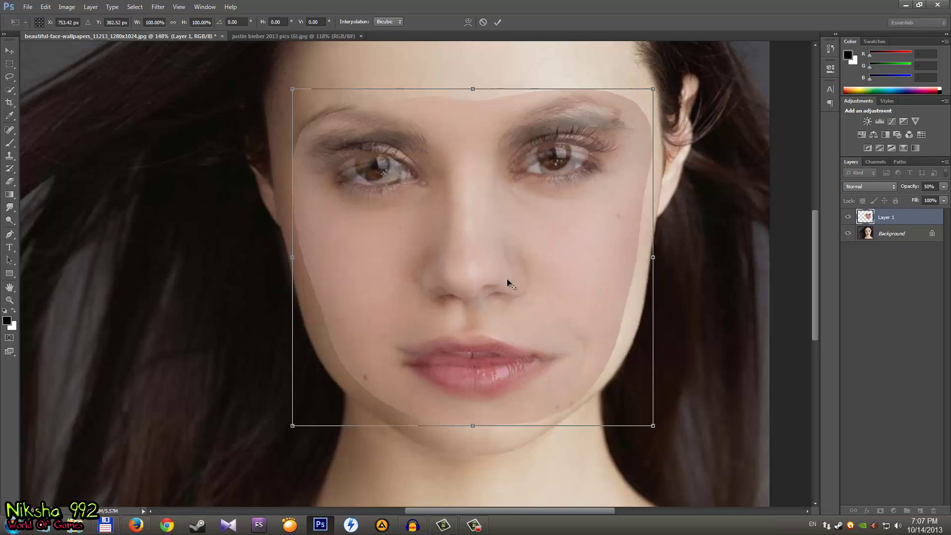
pyautogui.moveTo(652, 424)
pyautogui.mouseDown()
pyautogui.moveTo(685, 452)
pyautogui.moveTo(636, 410)
pyautogui.moveTo(705, 453)
pyautogui.moveTo(417, 253)
pyautogui.moveTo(251, 113)
pyautogui.moveTo(666, 414)
pyautogui.mouseUp()
pyautogui.moveTo(560, 328); pyautogui.dragTo(554, 318)
pyautogui.moveTo(384, 176); pyautogui.dragTo(412, 185)
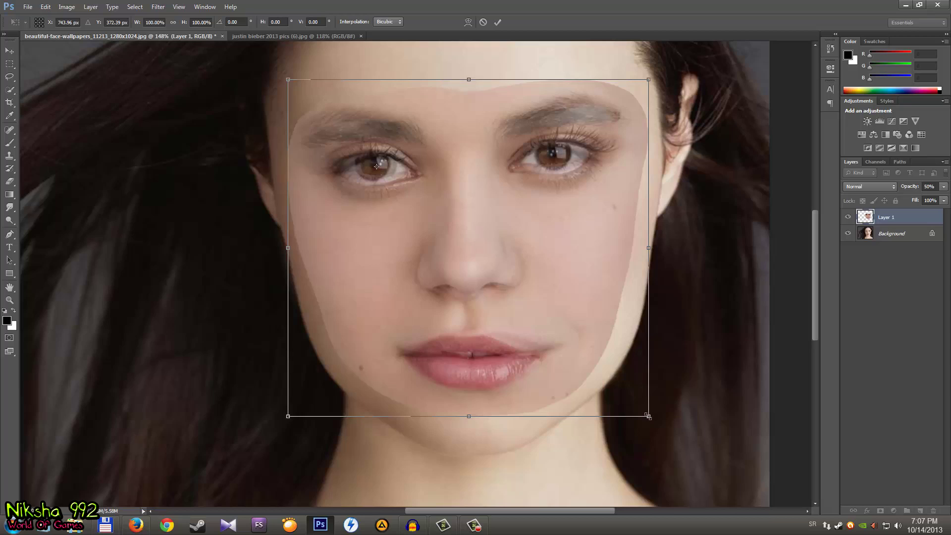
pyautogui.moveTo(647, 416)
pyautogui.mouseDown()
pyautogui.moveTo(684, 448)
pyautogui.moveTo(655, 422)
pyautogui.mouseUp()
pyautogui.moveTo(471, 422); pyautogui.dragTo(470, 417)
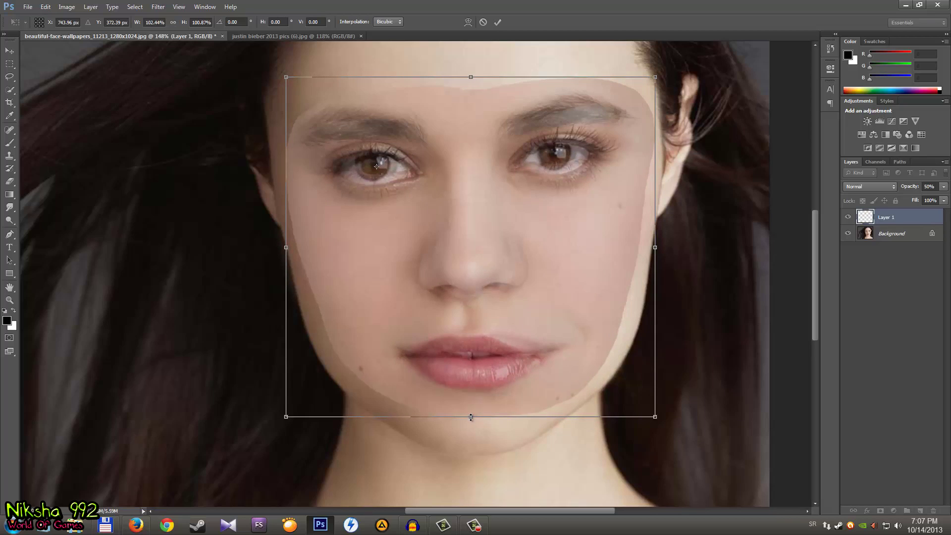
pyautogui.press('Return')
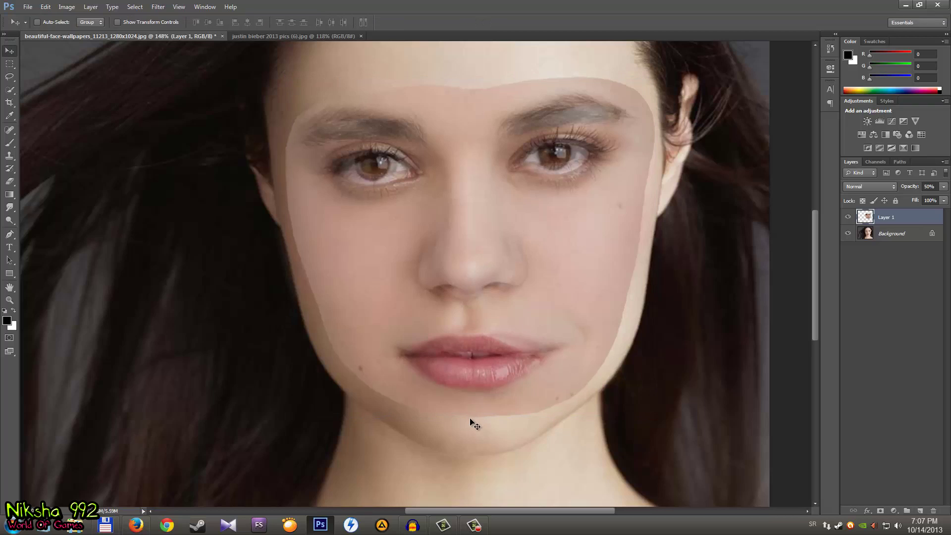
# - Restore Layer 1 to 100% opacity, duplicate Background, and hide the original Background
pyautogui.click(943, 186)
pyautogui.moveTo(922, 198); pyautogui.dragTo(947, 198)
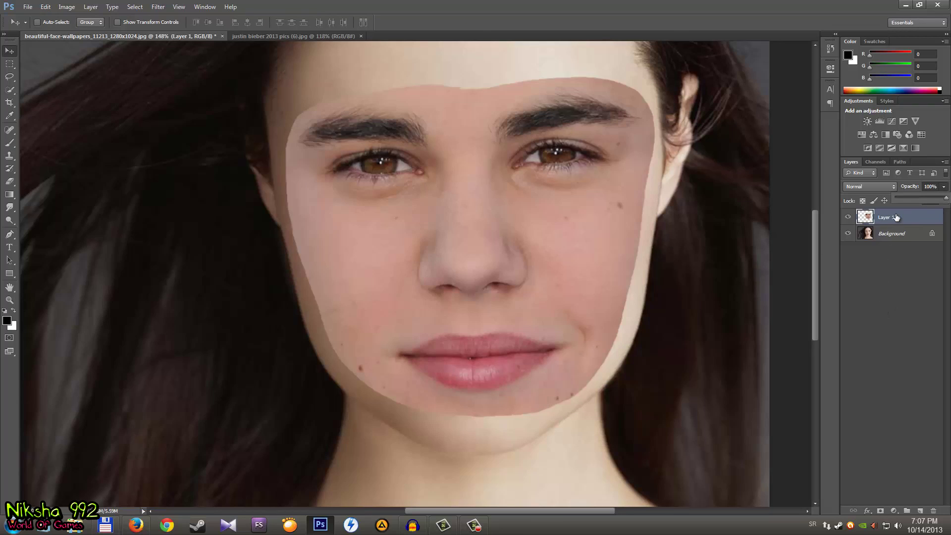
pyautogui.click(894, 236)
pyautogui.moveTo(894, 237); pyautogui.dragTo(921, 510)
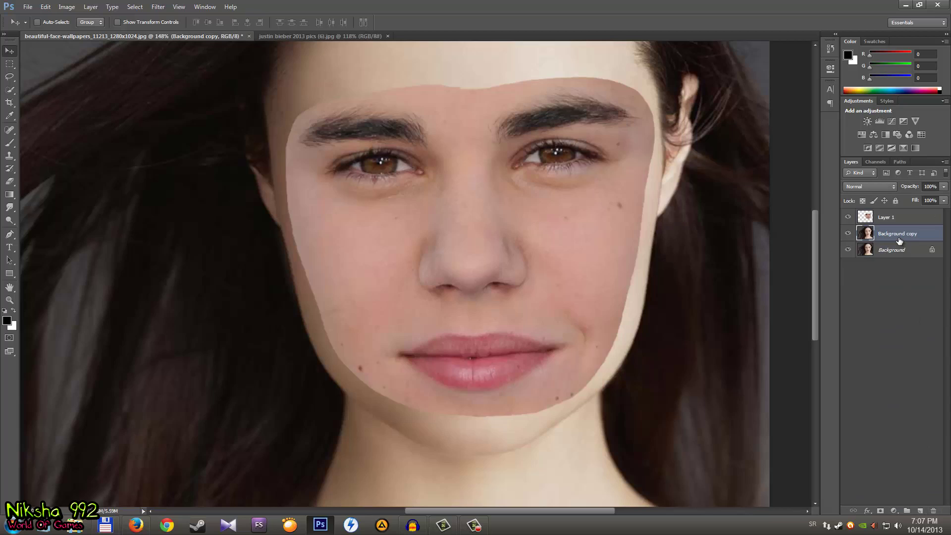
pyautogui.click(848, 250)
pyautogui.click(898, 218)
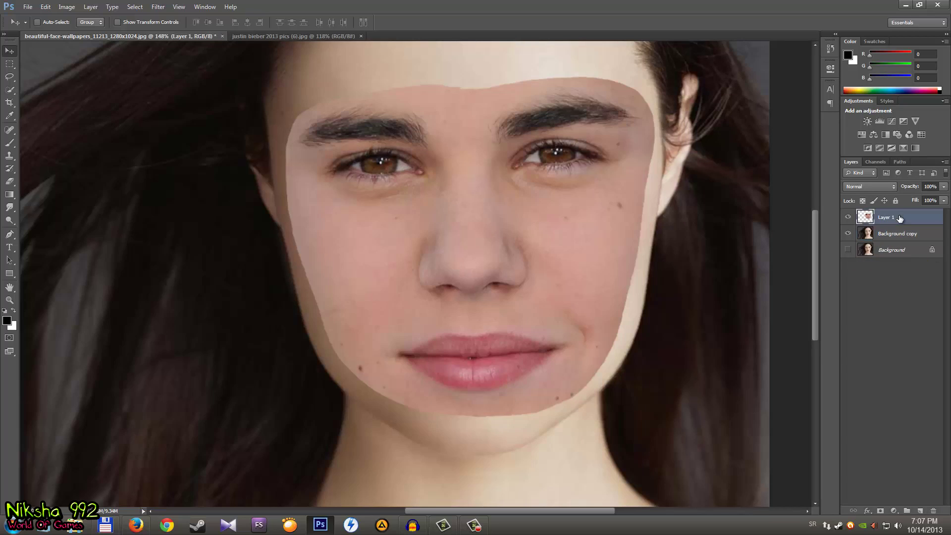
# - Load Layer 1's face outline as a selection and contract it by 5 pixels
pyautogui.keyDown('ctrl'); pyautogui.click(868, 220); pyautogui.keyUp('ctrl')
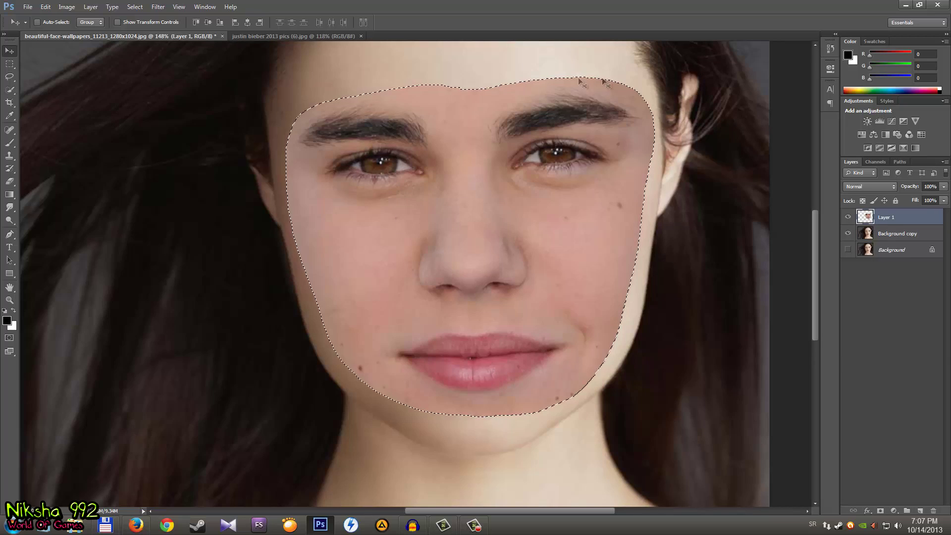
pyautogui.click(136, 7)
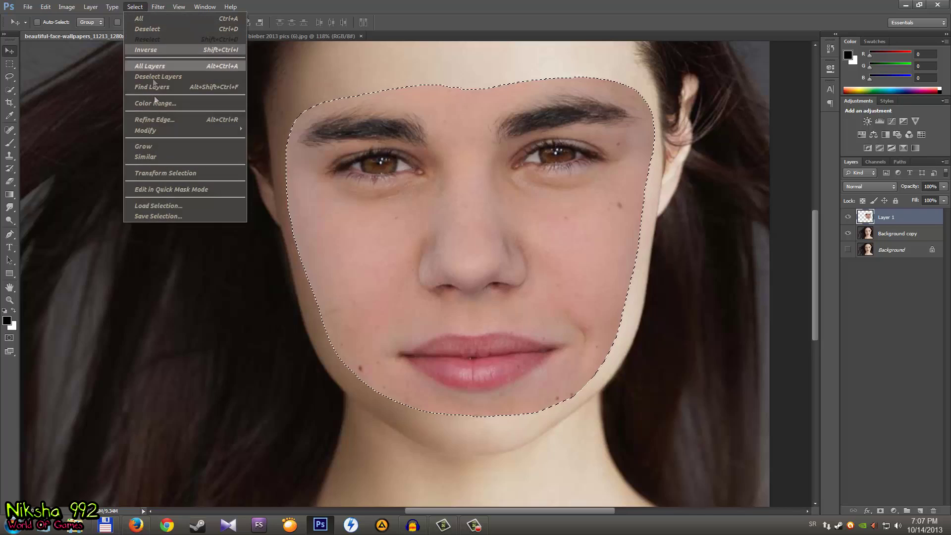
pyautogui.moveTo(218, 133)
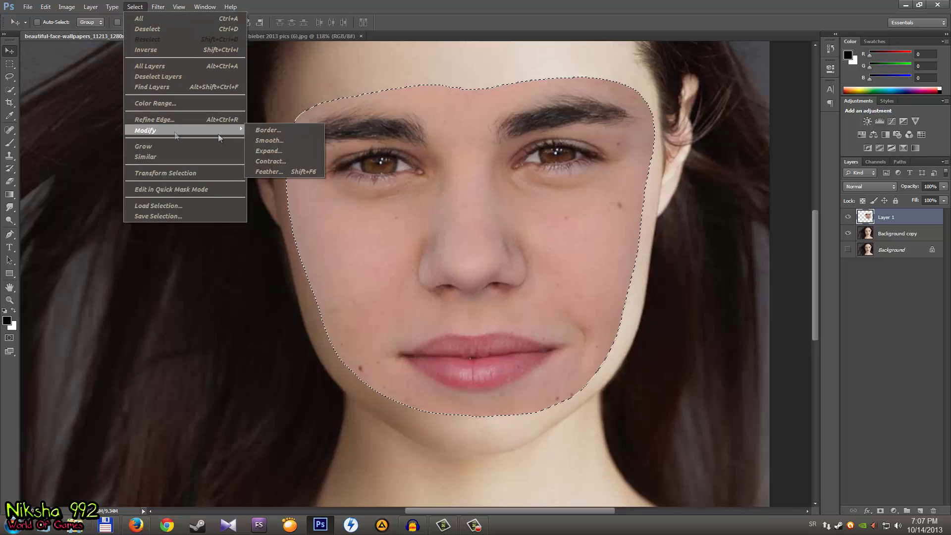
pyautogui.click(298, 162)
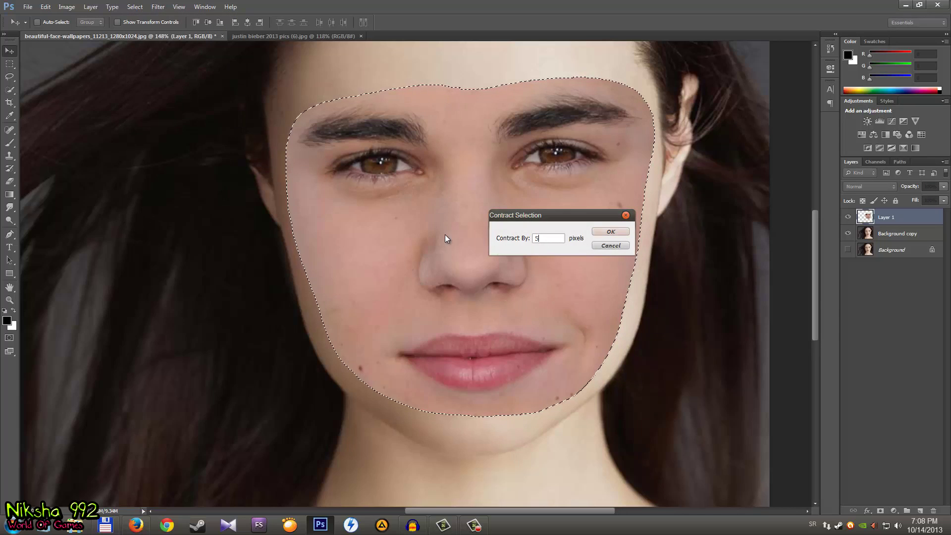
pyautogui.click(554, 240)
pyautogui.press('BackSpace')
pyautogui.write('1')
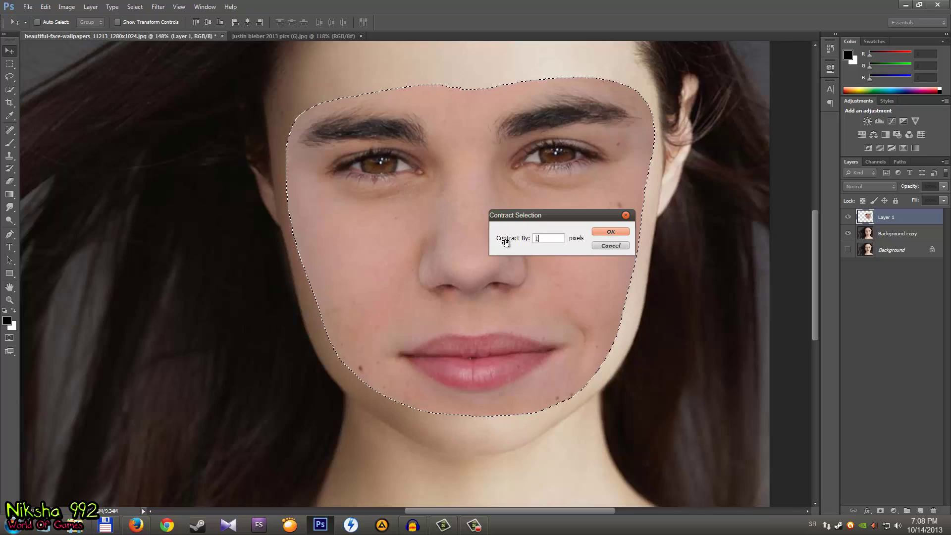
pyautogui.press('BackSpace')
pyautogui.write('5')
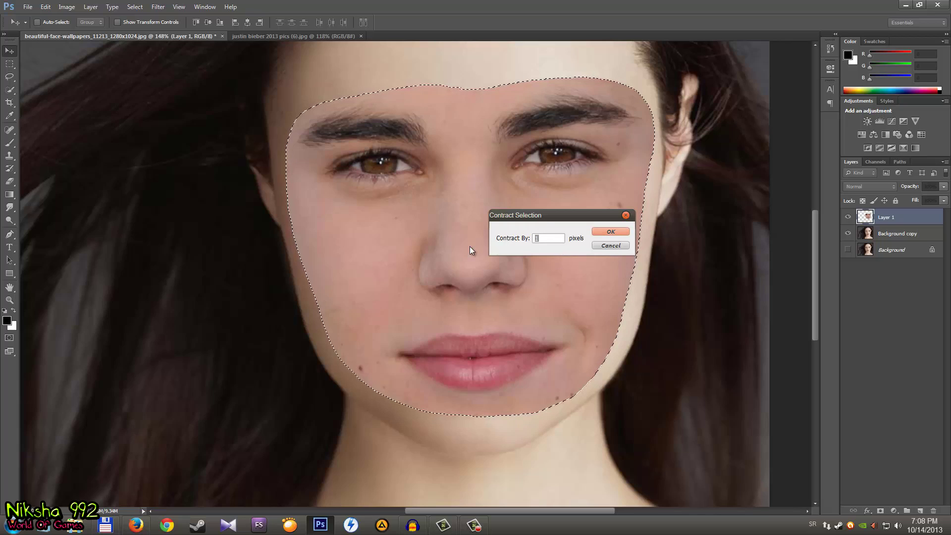
pyautogui.click(608, 232)
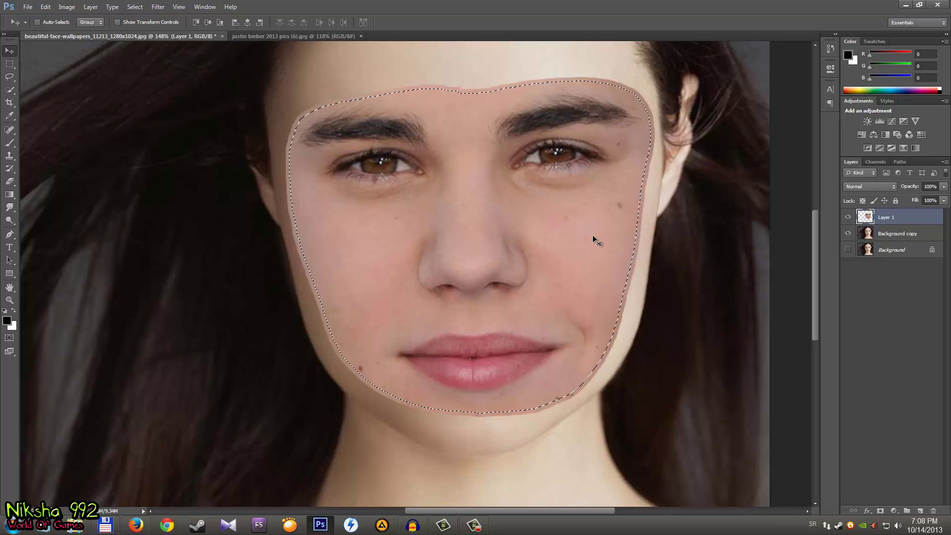
# - Delete the woman's face inside the selection from Background copy, then show Layer 1 again
pyautogui.click(848, 218)
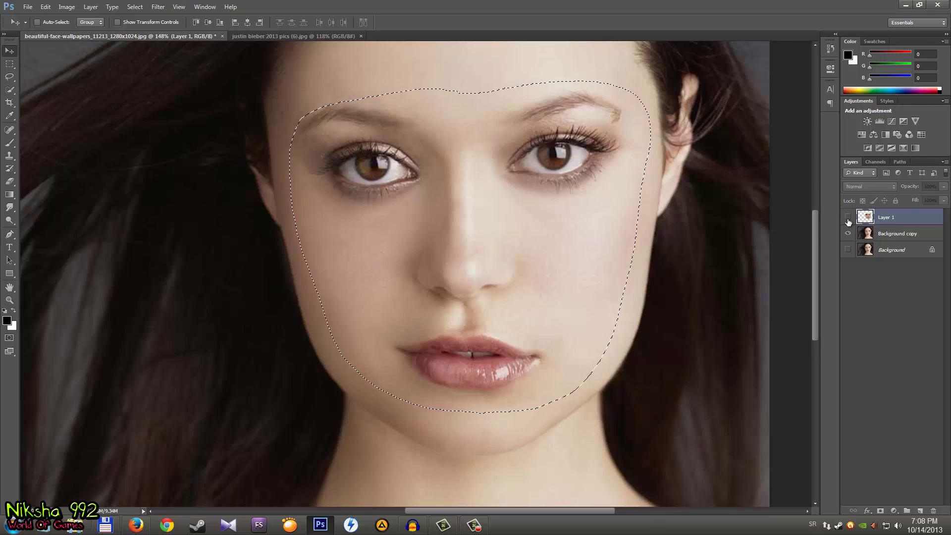
pyautogui.click(888, 236)
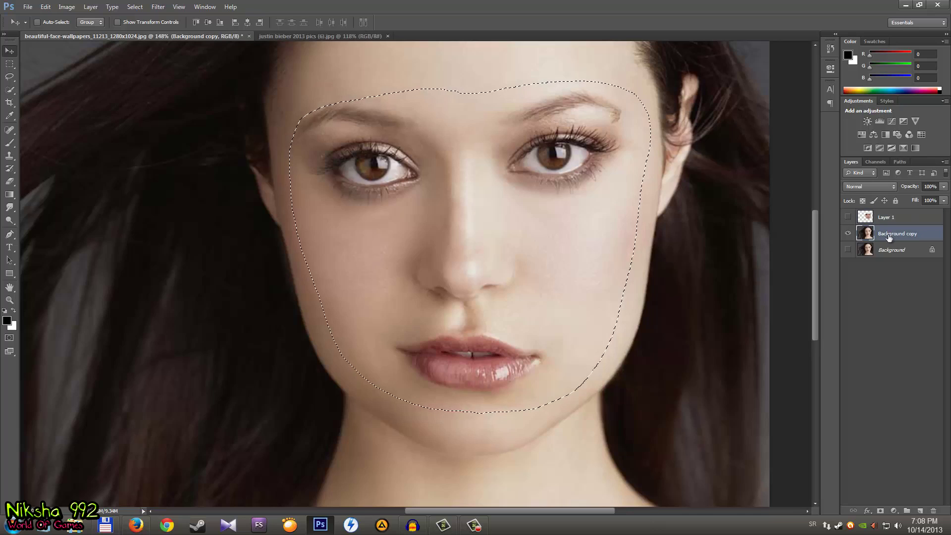
pyautogui.press('Delete')
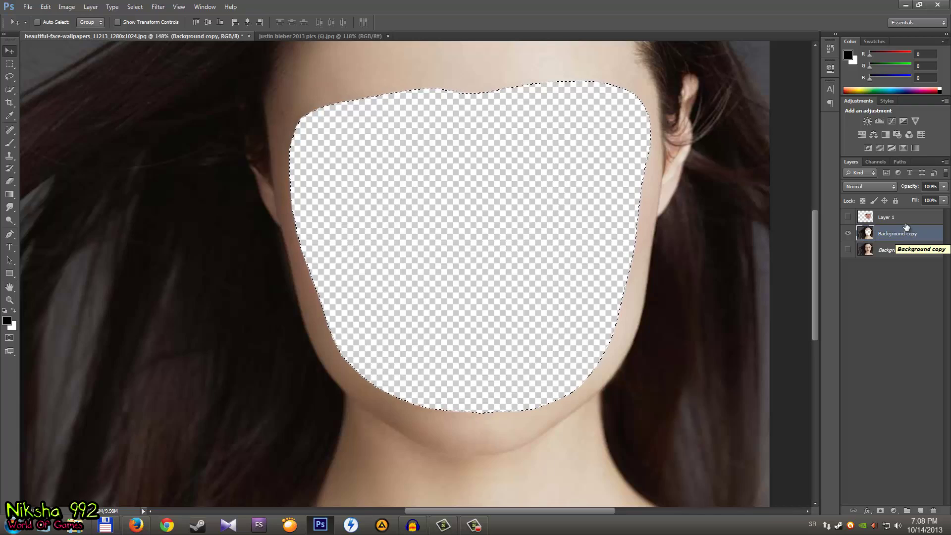
pyautogui.click(892, 217)
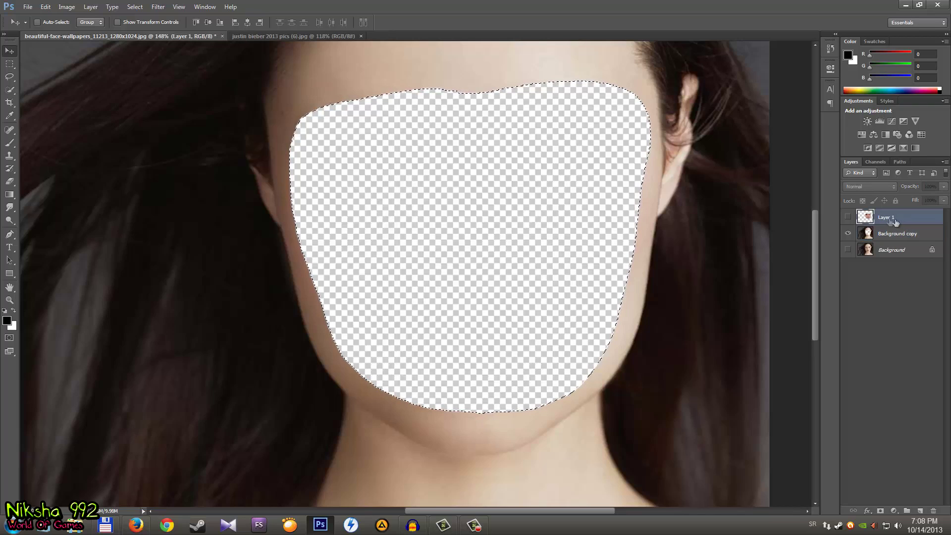
pyautogui.click(847, 216)
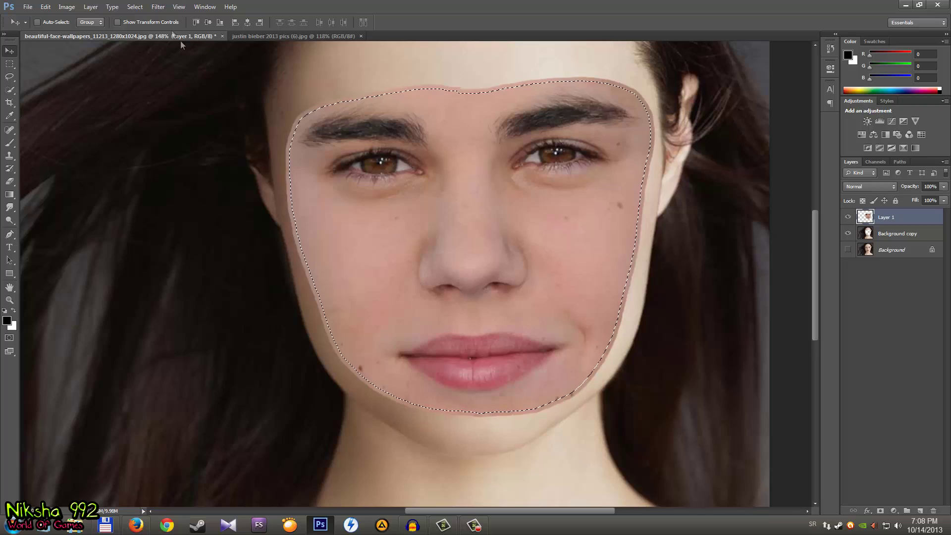
pyautogui.click(134, 7)
# - Deselect, then Auto-Blend Layer 1 and Background copy using Panorama with Seamless Tones and Colors
pyautogui.click(144, 28)
pyautogui.keyDown('shift'); pyautogui.click(908, 237); pyautogui.keyUp('shift')
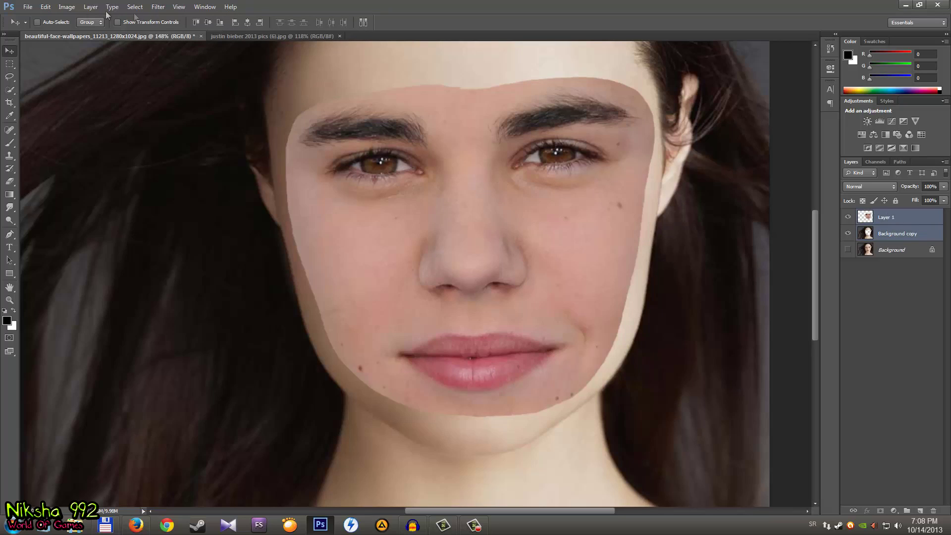
pyautogui.click(45, 7)
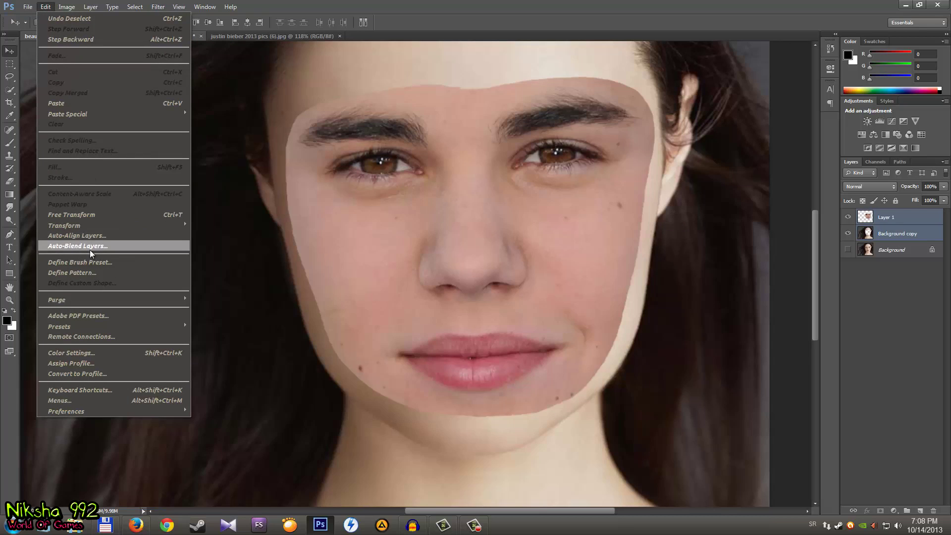
pyautogui.click(105, 247)
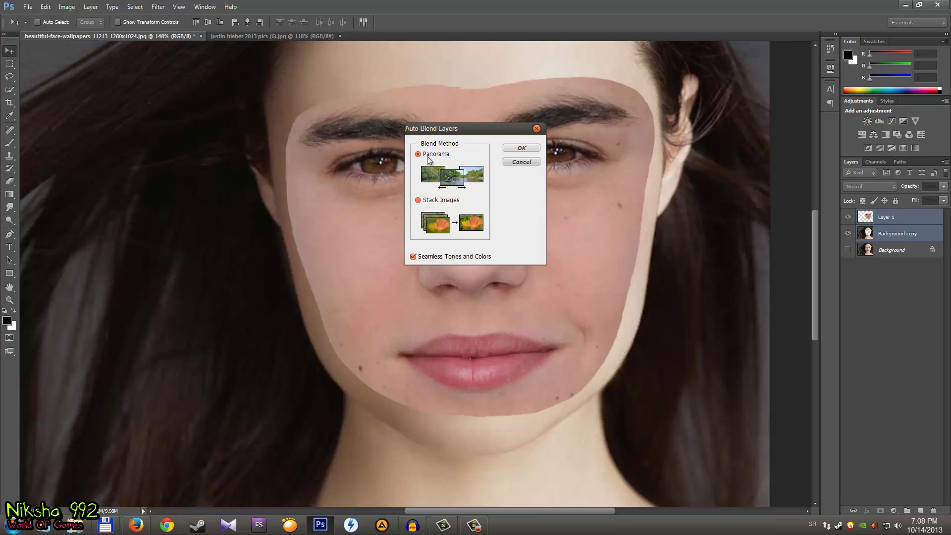
pyautogui.moveTo(467, 130); pyautogui.dragTo(207, 197)
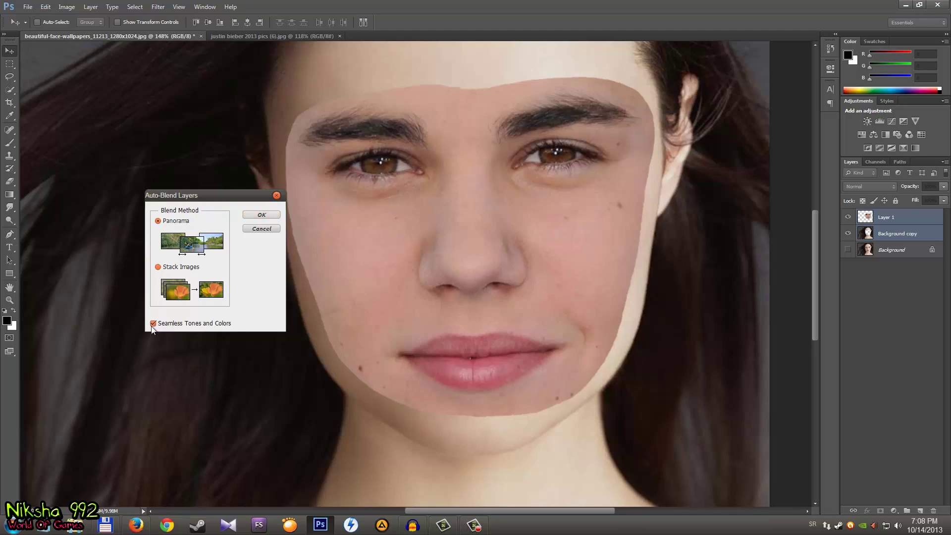
pyautogui.click(257, 216)
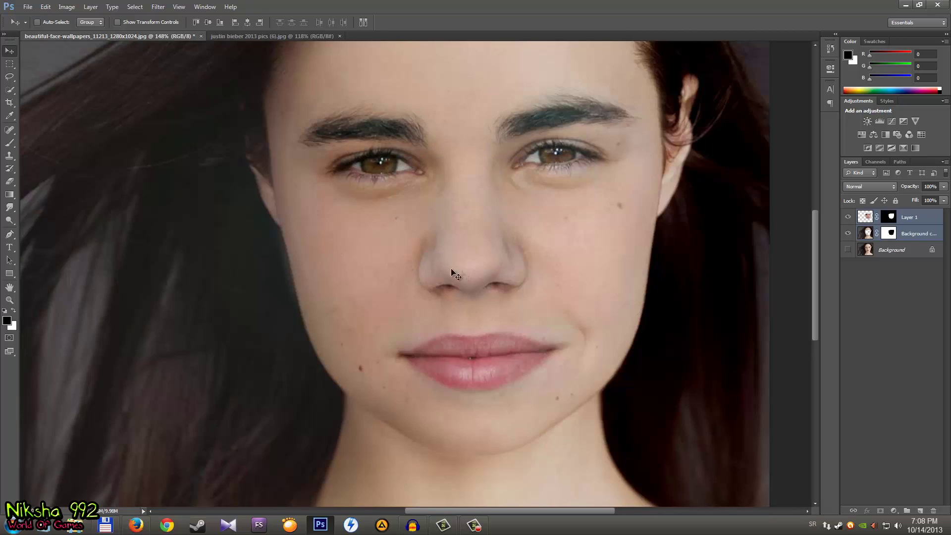
# - Turn the Background layer's visibility back on beneath Layer 1 and Background copy
pyautogui.scroll(1, 569, 286)
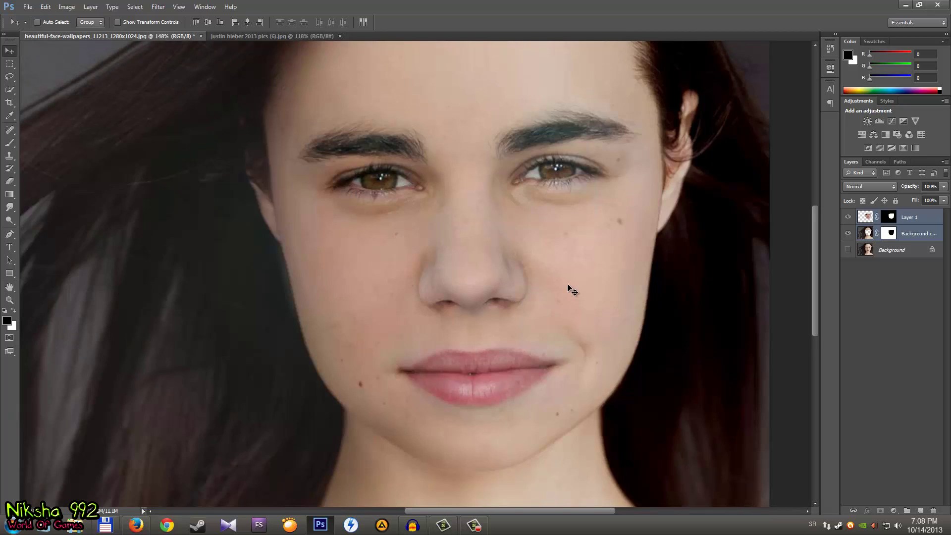
pyautogui.click(848, 250)
pyautogui.scroll(1, 545, 307)
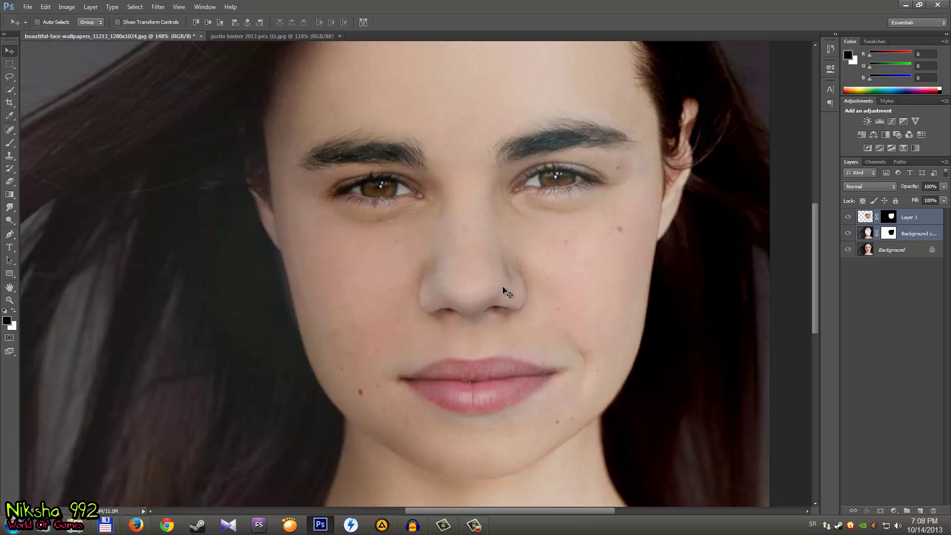
pyautogui.scroll(-4, 503, 291)
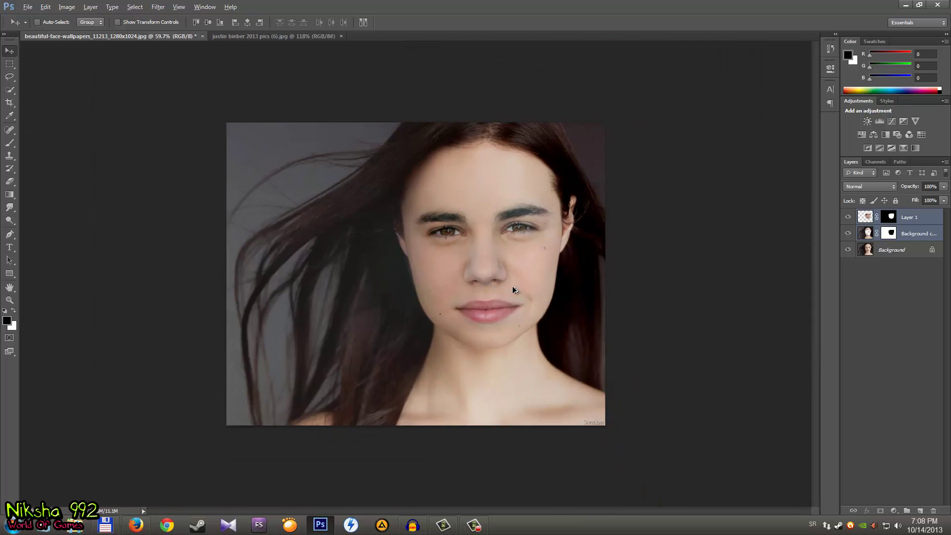
pyautogui.scroll(3, 513, 289)
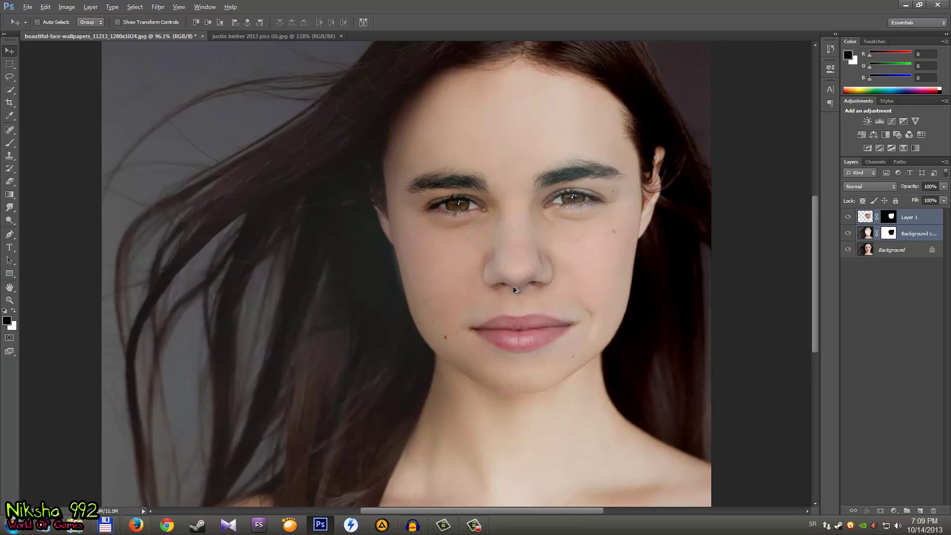
pyautogui.press('alt')
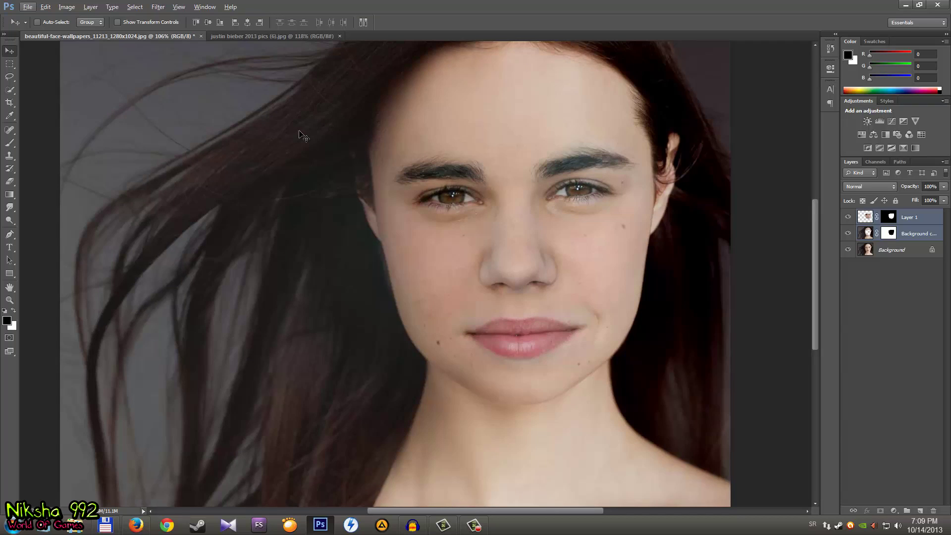
pyautogui.click(10, 52)
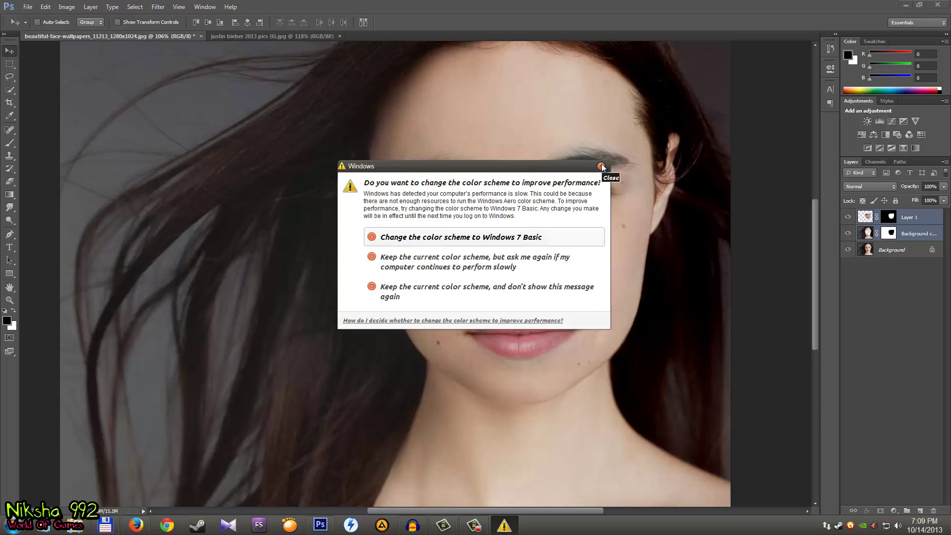
# - Close the Windows colour-scheme performance prompt so the portrait is unobstructed
pyautogui.click(601, 166)
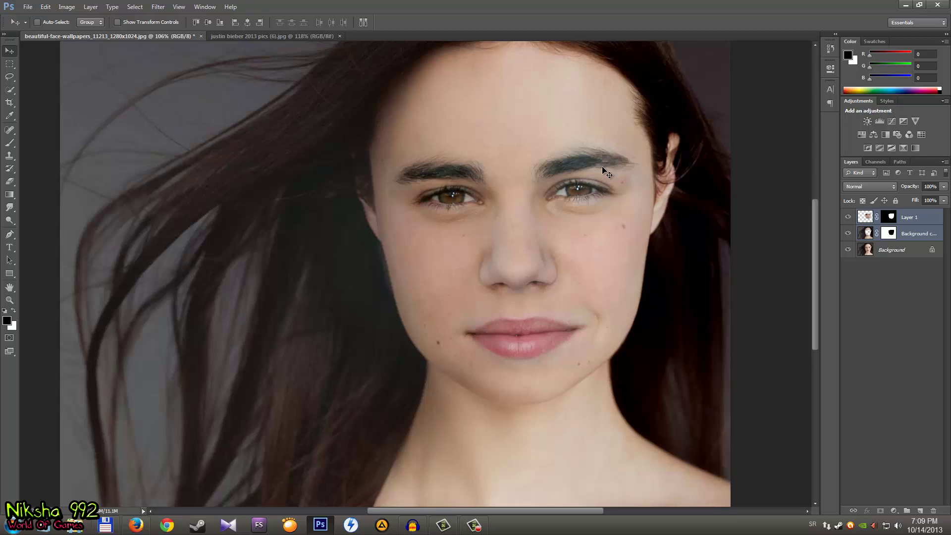
# - Use the Zoom tool's Fit on Screen option to show the whole face-swap portrait
pyautogui.click(9, 300)
pyautogui.rightClick(183, 281)
pyautogui.click(183, 283)
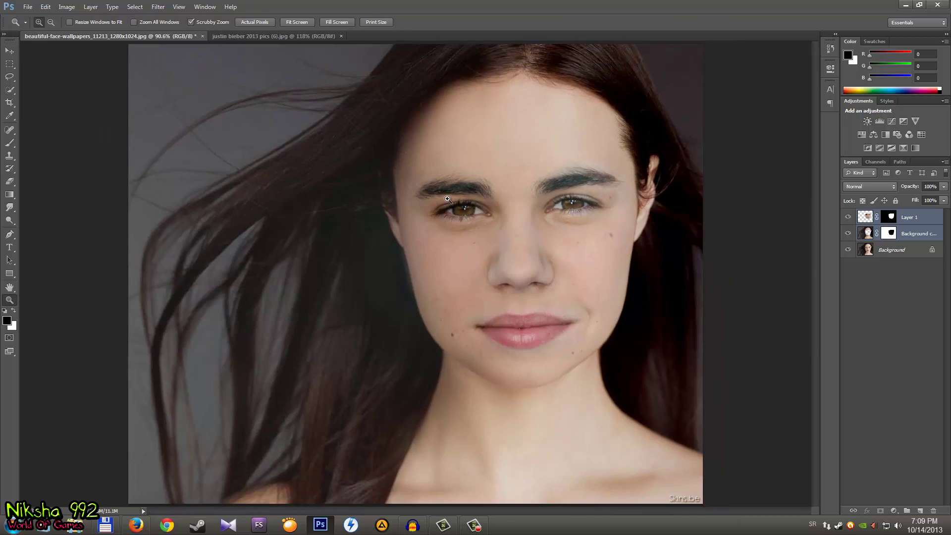